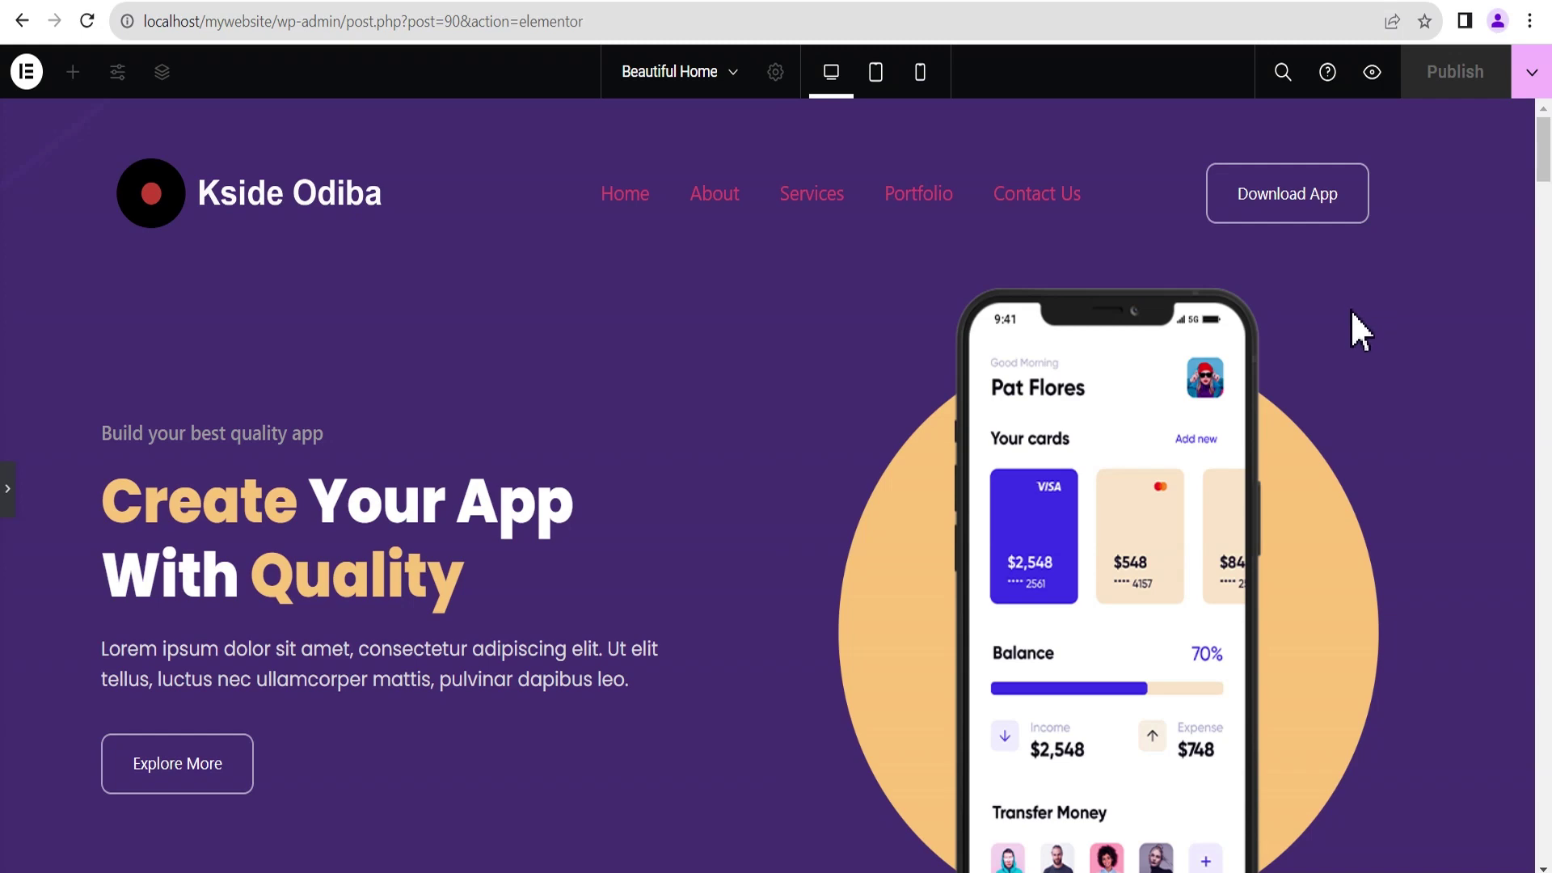
drag(1543, 151, 1548, 856)
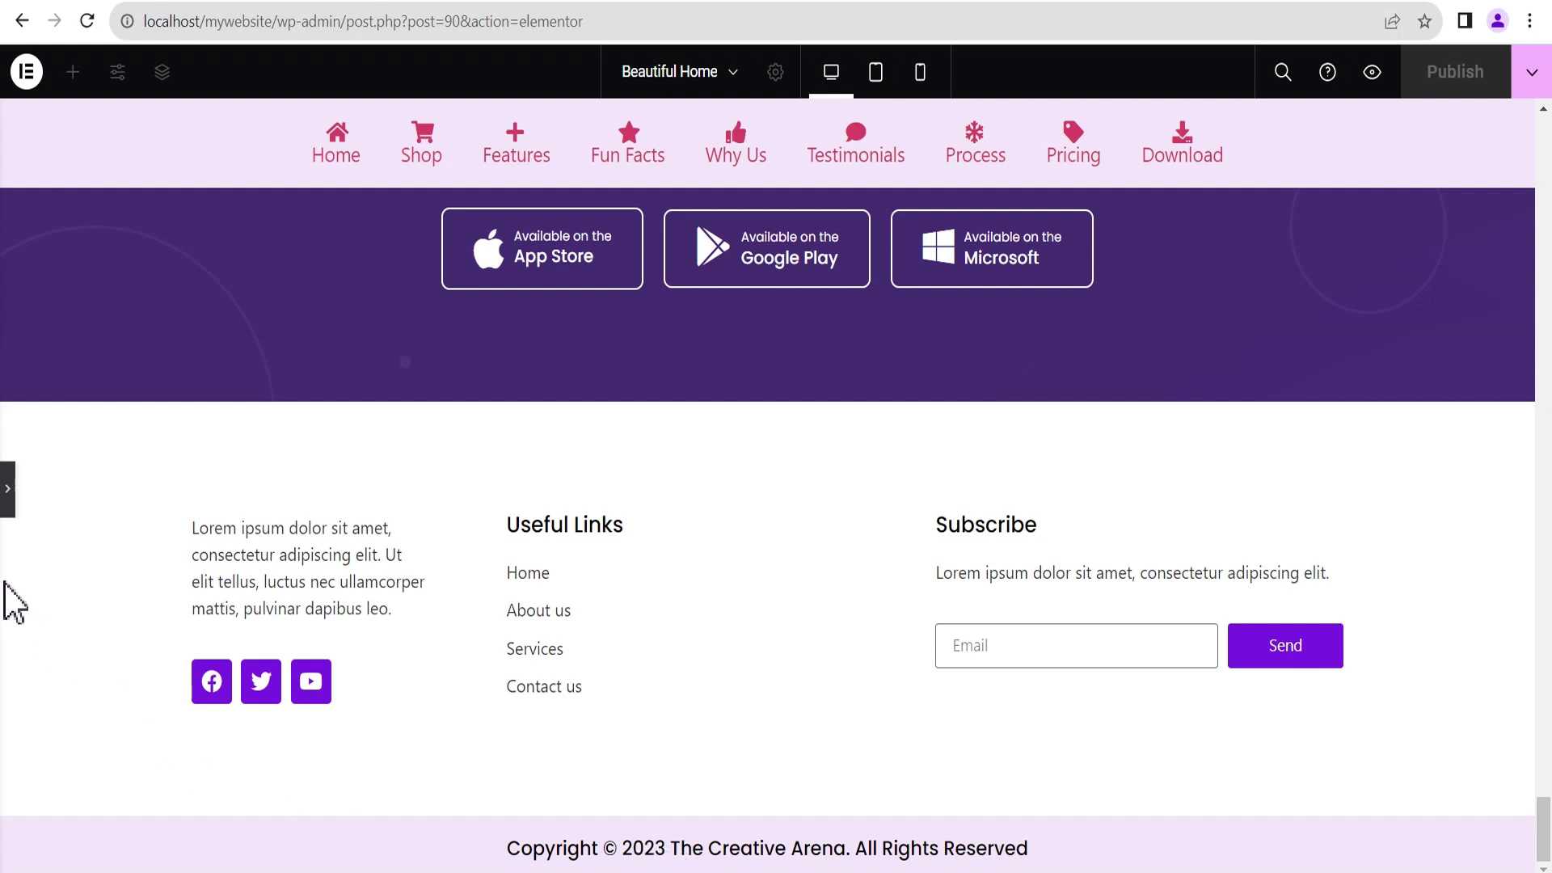
Open the footer's 2023 Creative Arena copyright heading for editing
click(9, 503)
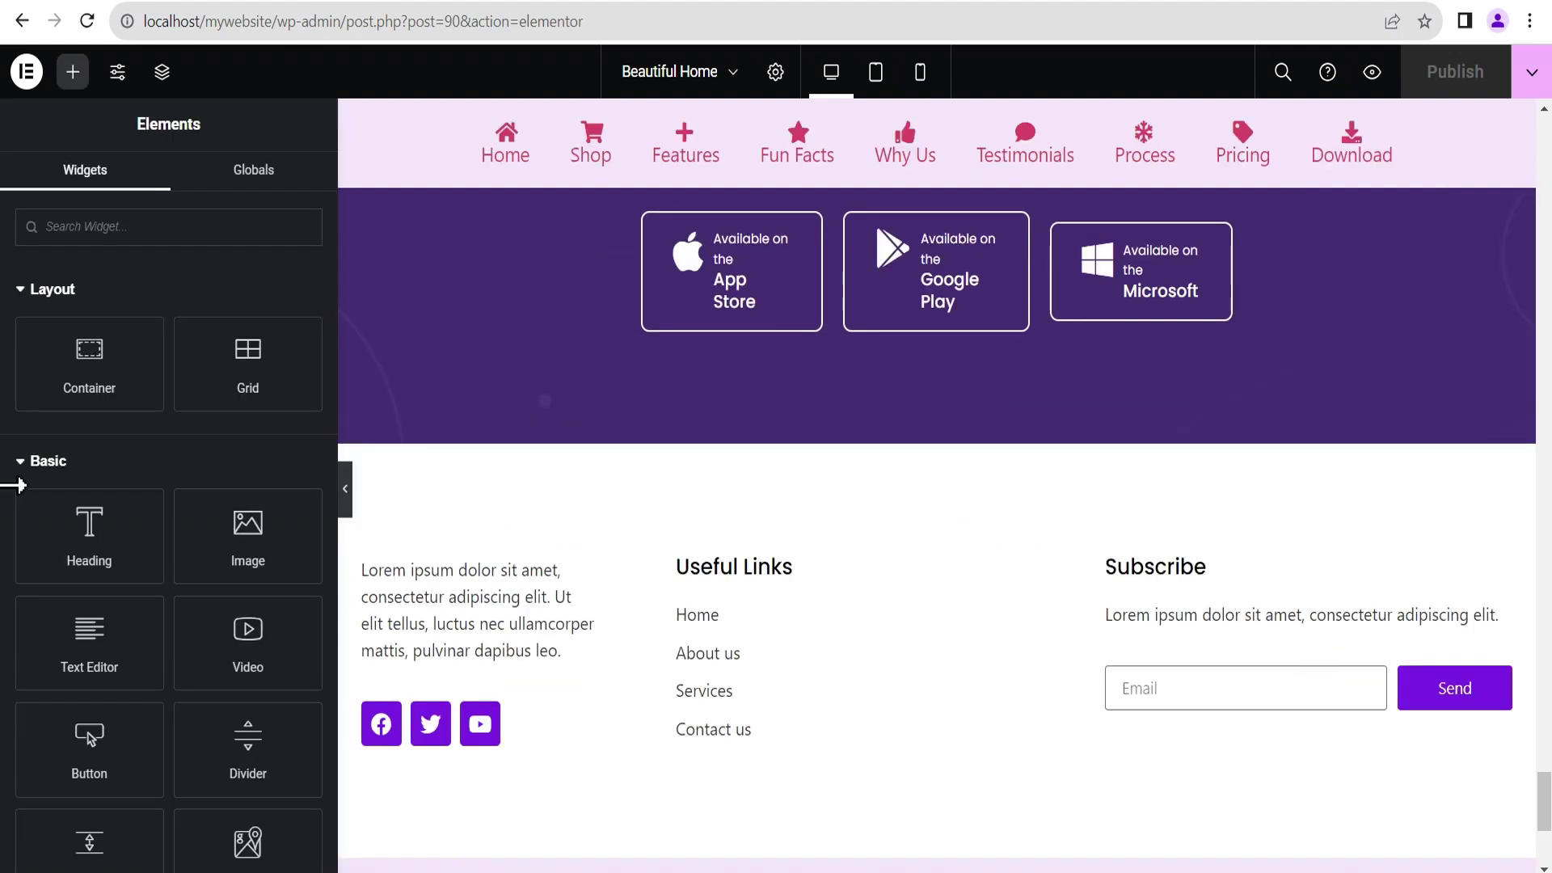
scroll(848, 625, down, 2)
scroll(849, 625, down, 2)
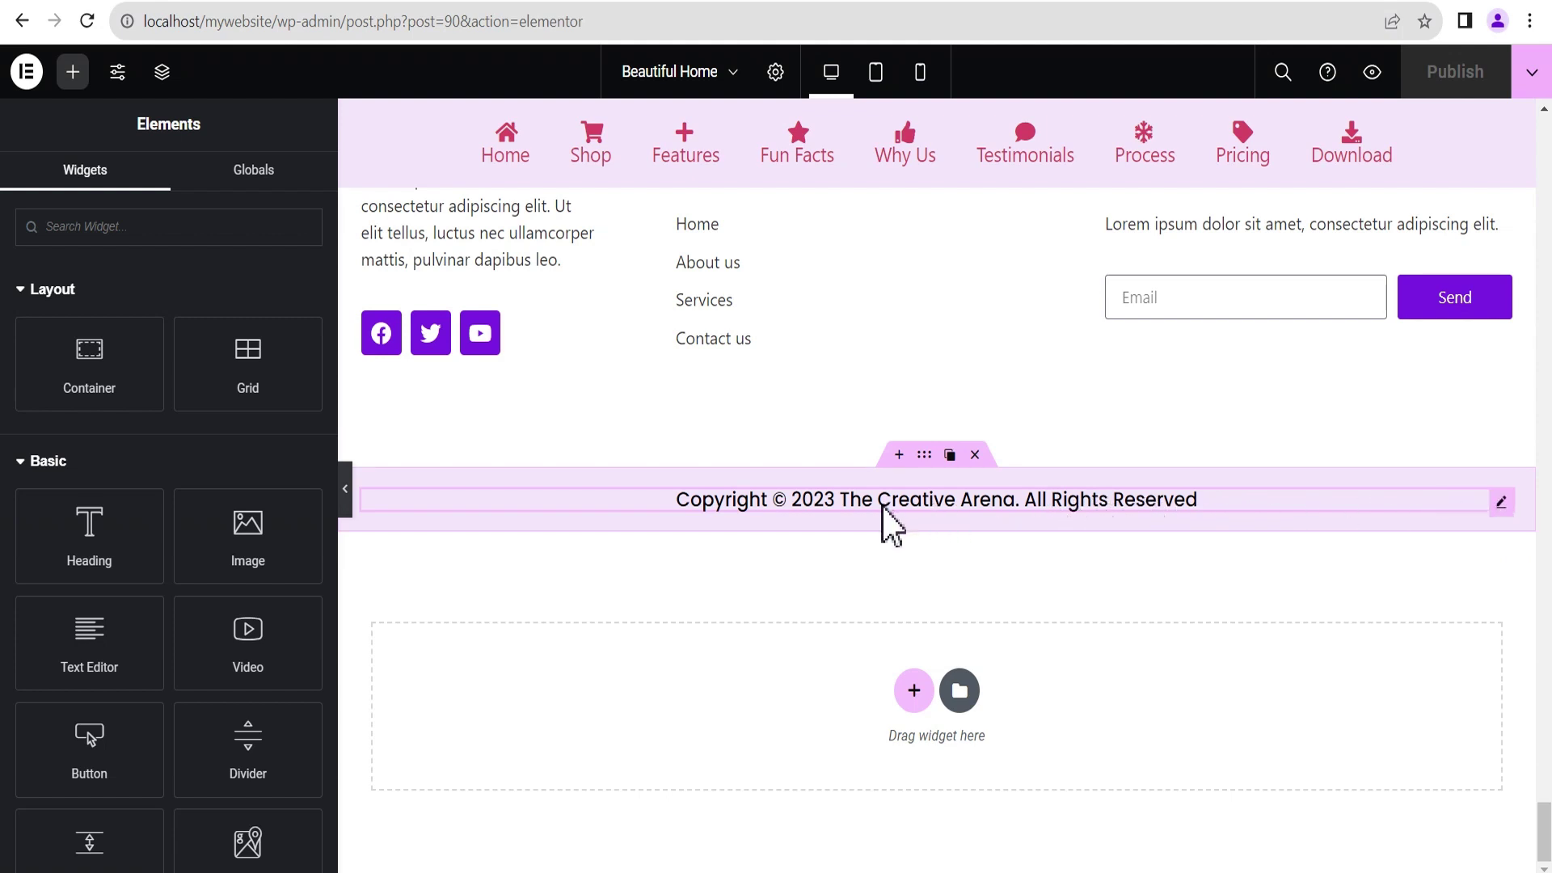
mouse_move(1501, 501)
click(1502, 502)
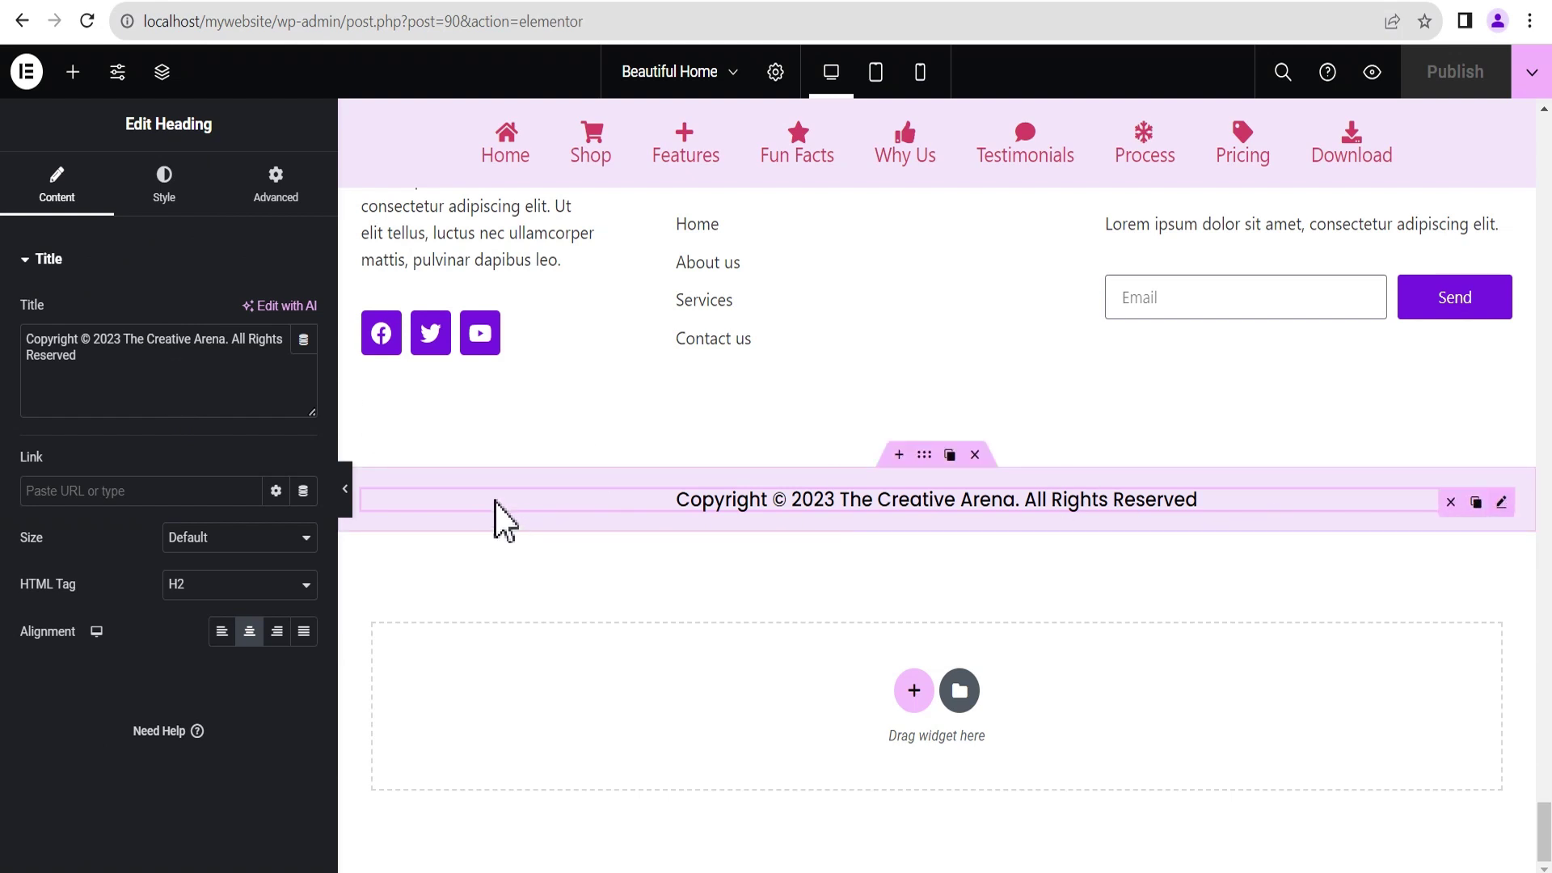
Replace the static copyright title with the Site > Current Date Time dynamic tag
triple_click(104, 366)
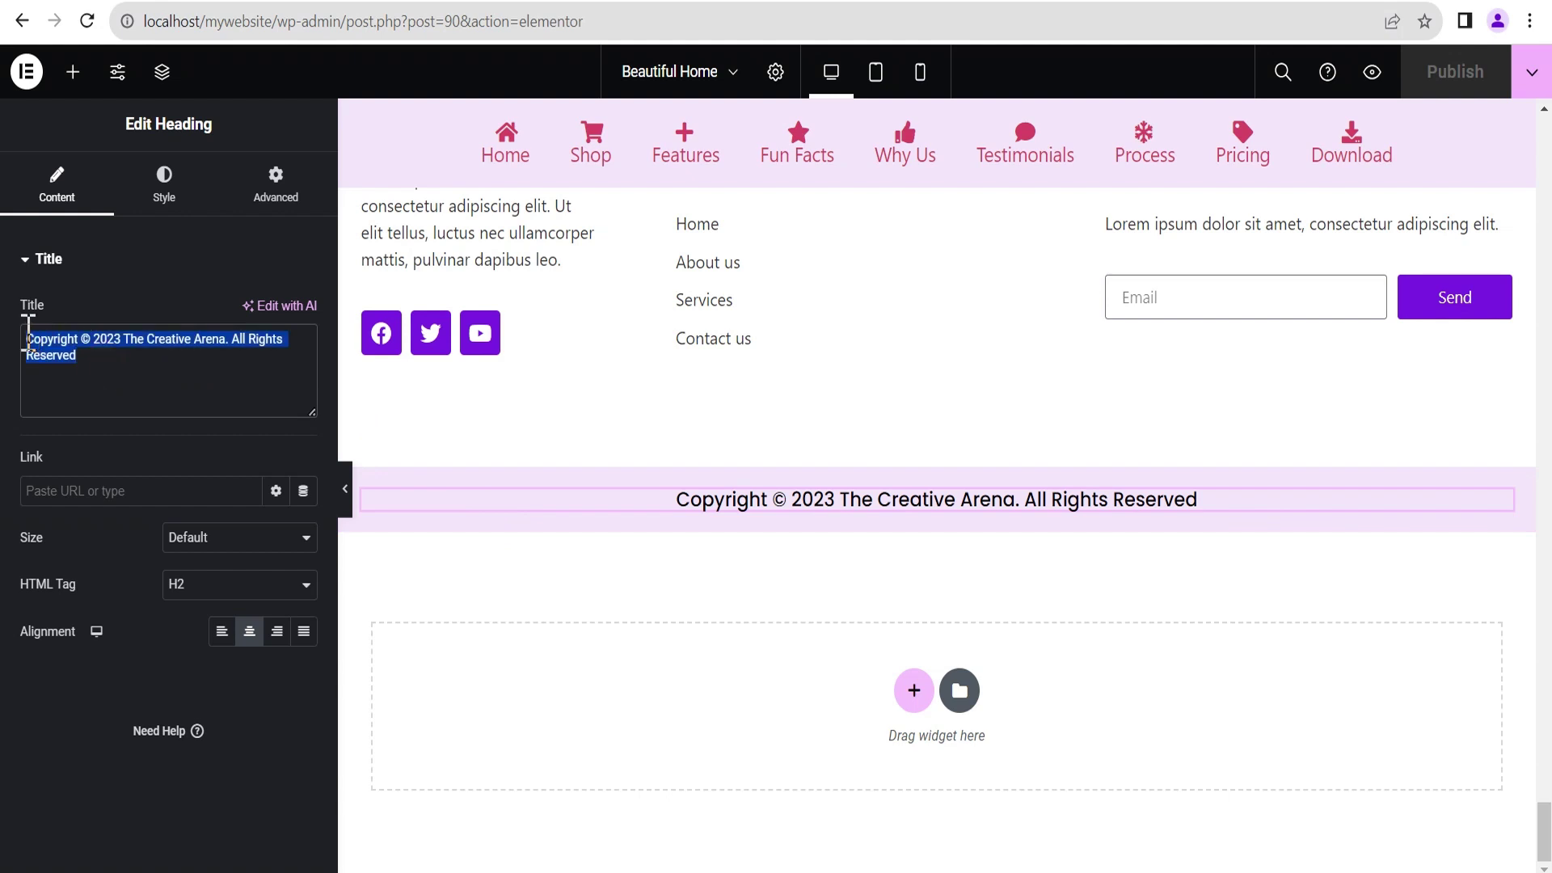
click(80, 425)
mouse_move(304, 340)
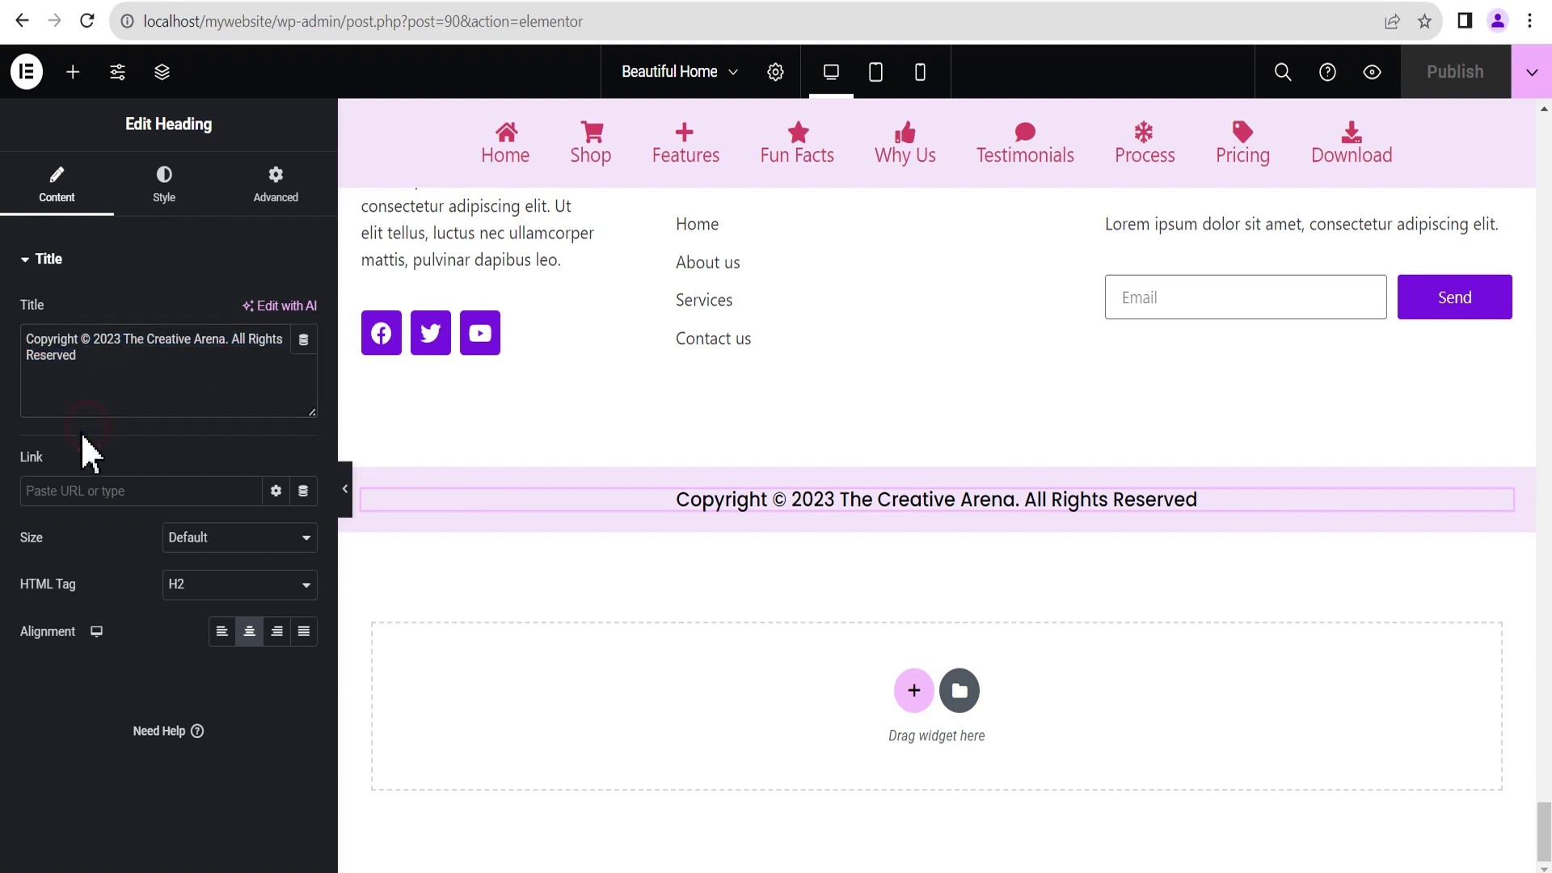
click(303, 341)
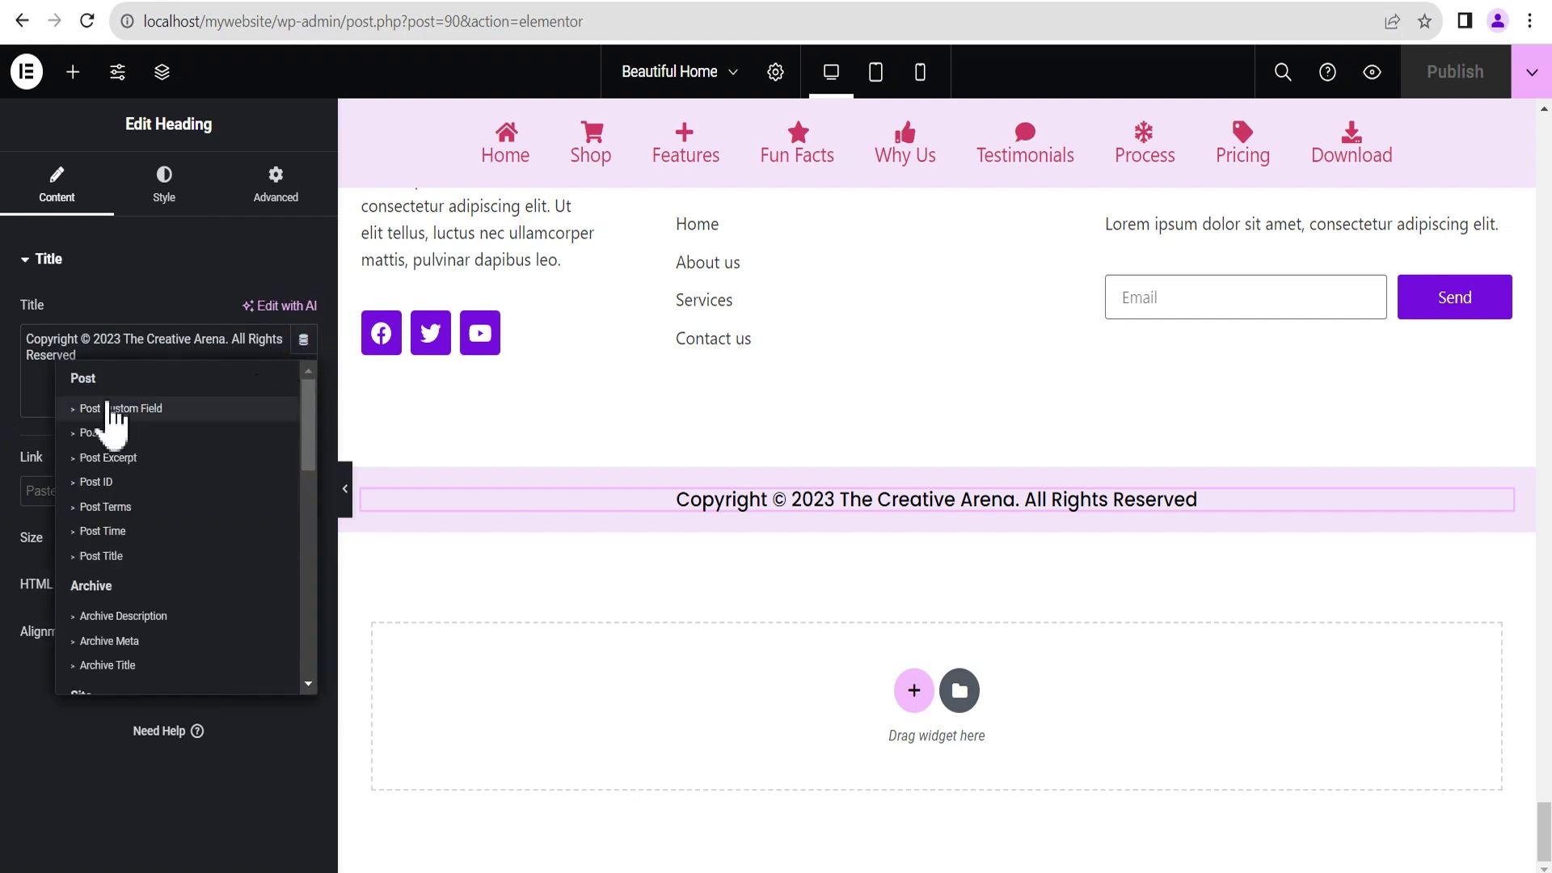
scroll(107, 485, down, 2)
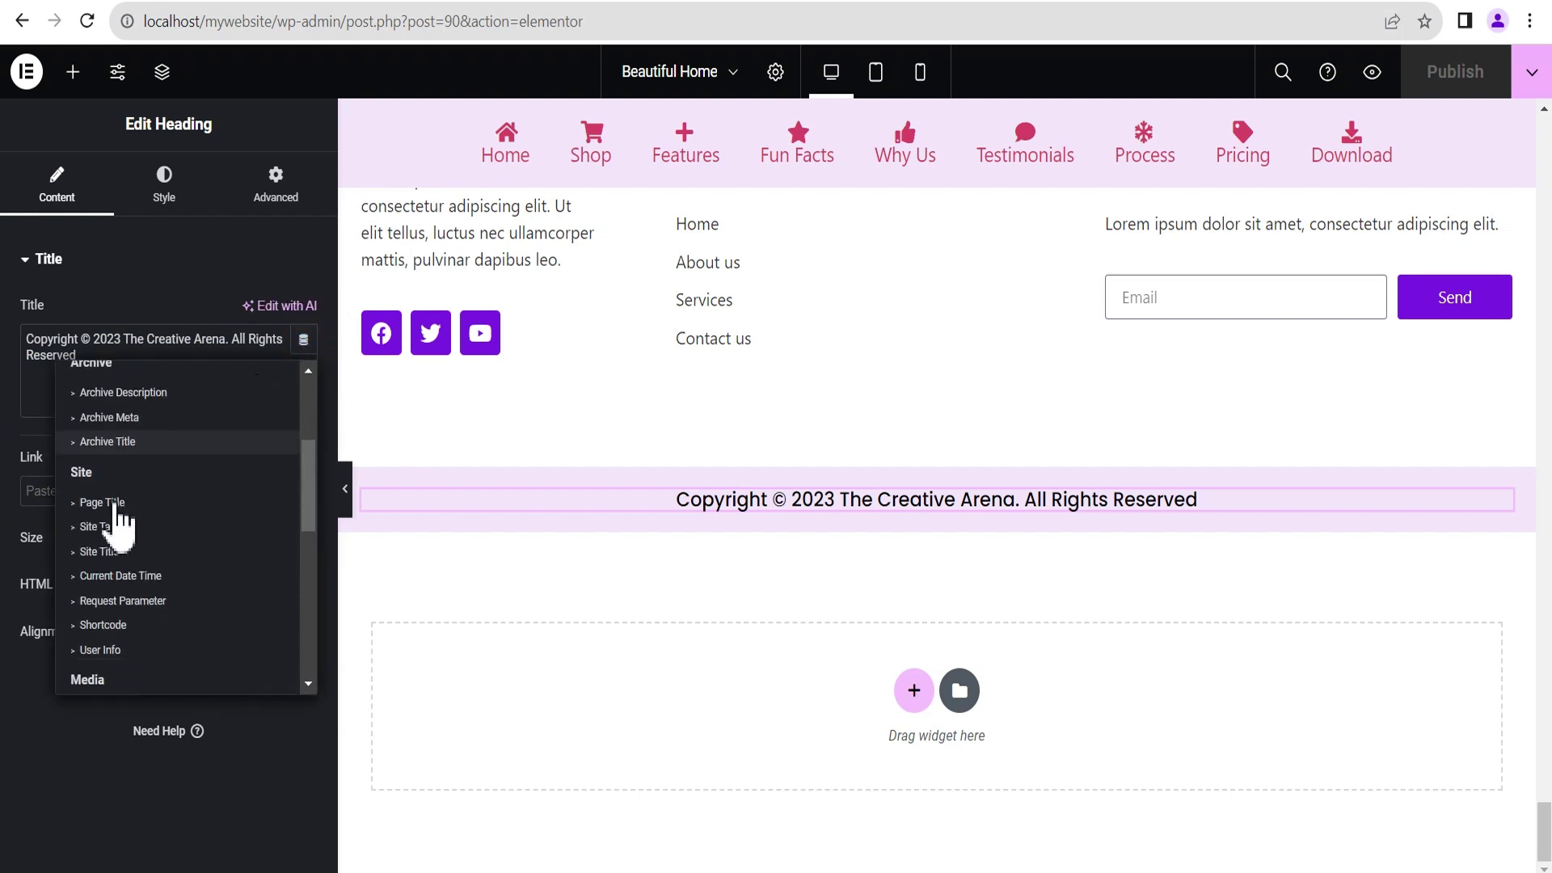
click(139, 576)
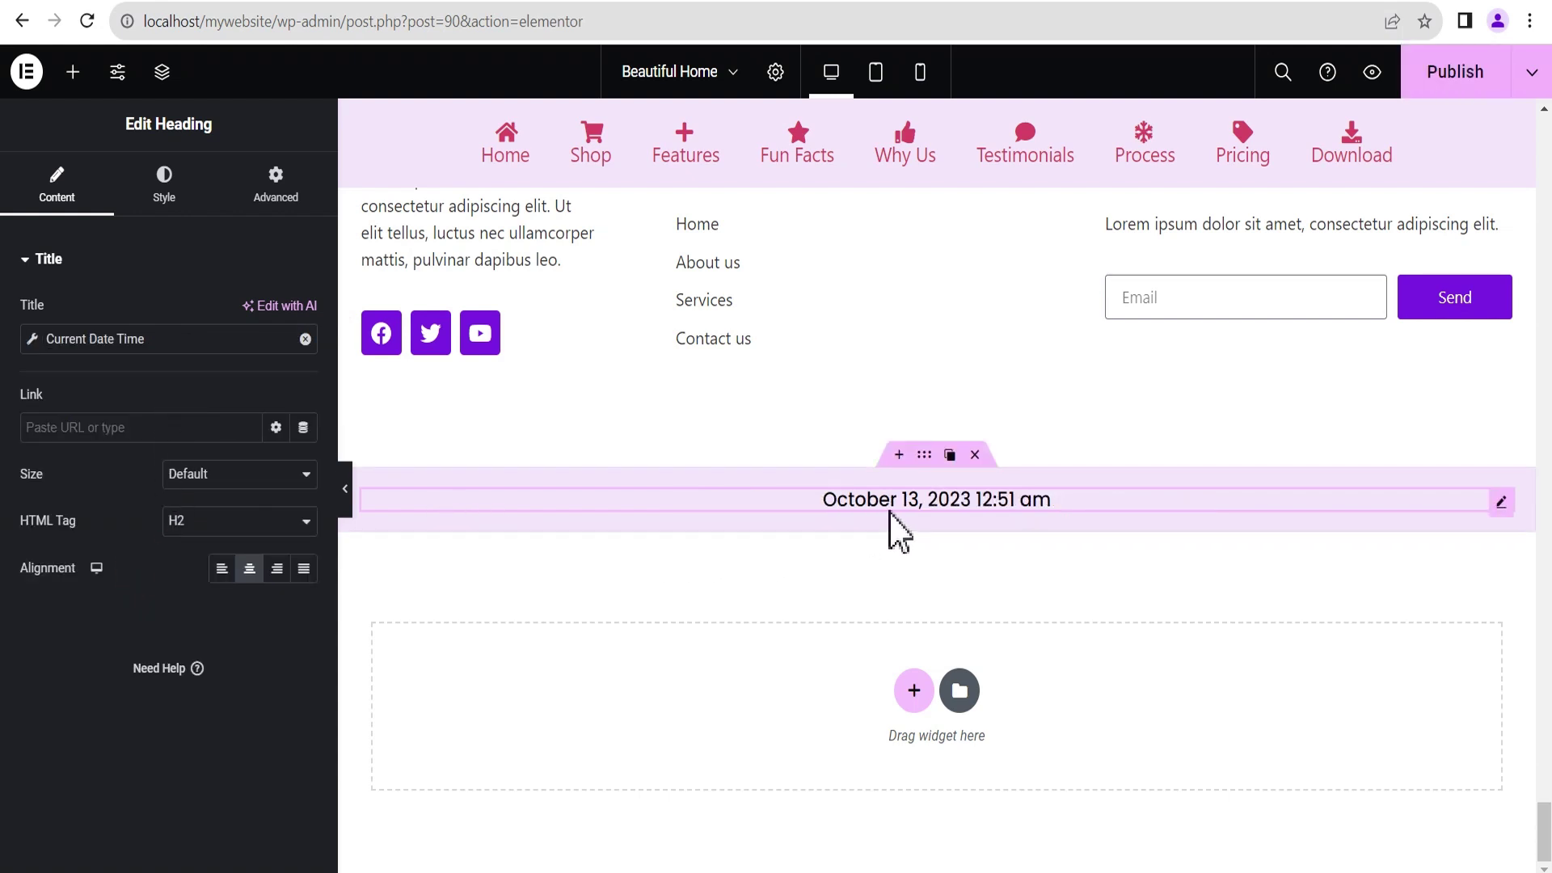
Set the date tag to a Custom format of just 'Y' so it shows 2023
click(34, 342)
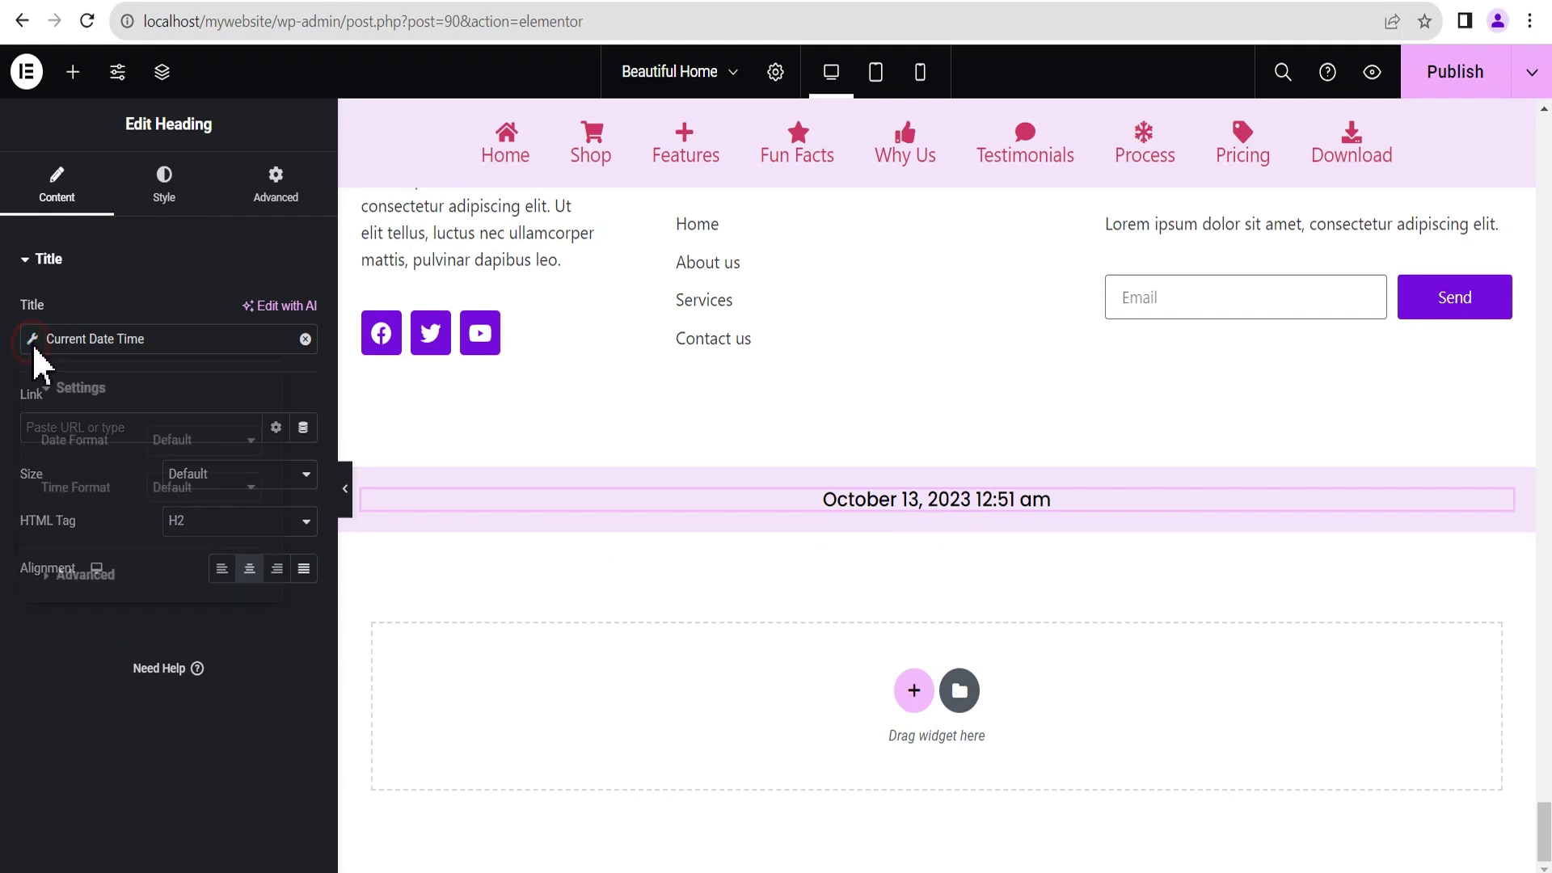
click(200, 443)
click(202, 567)
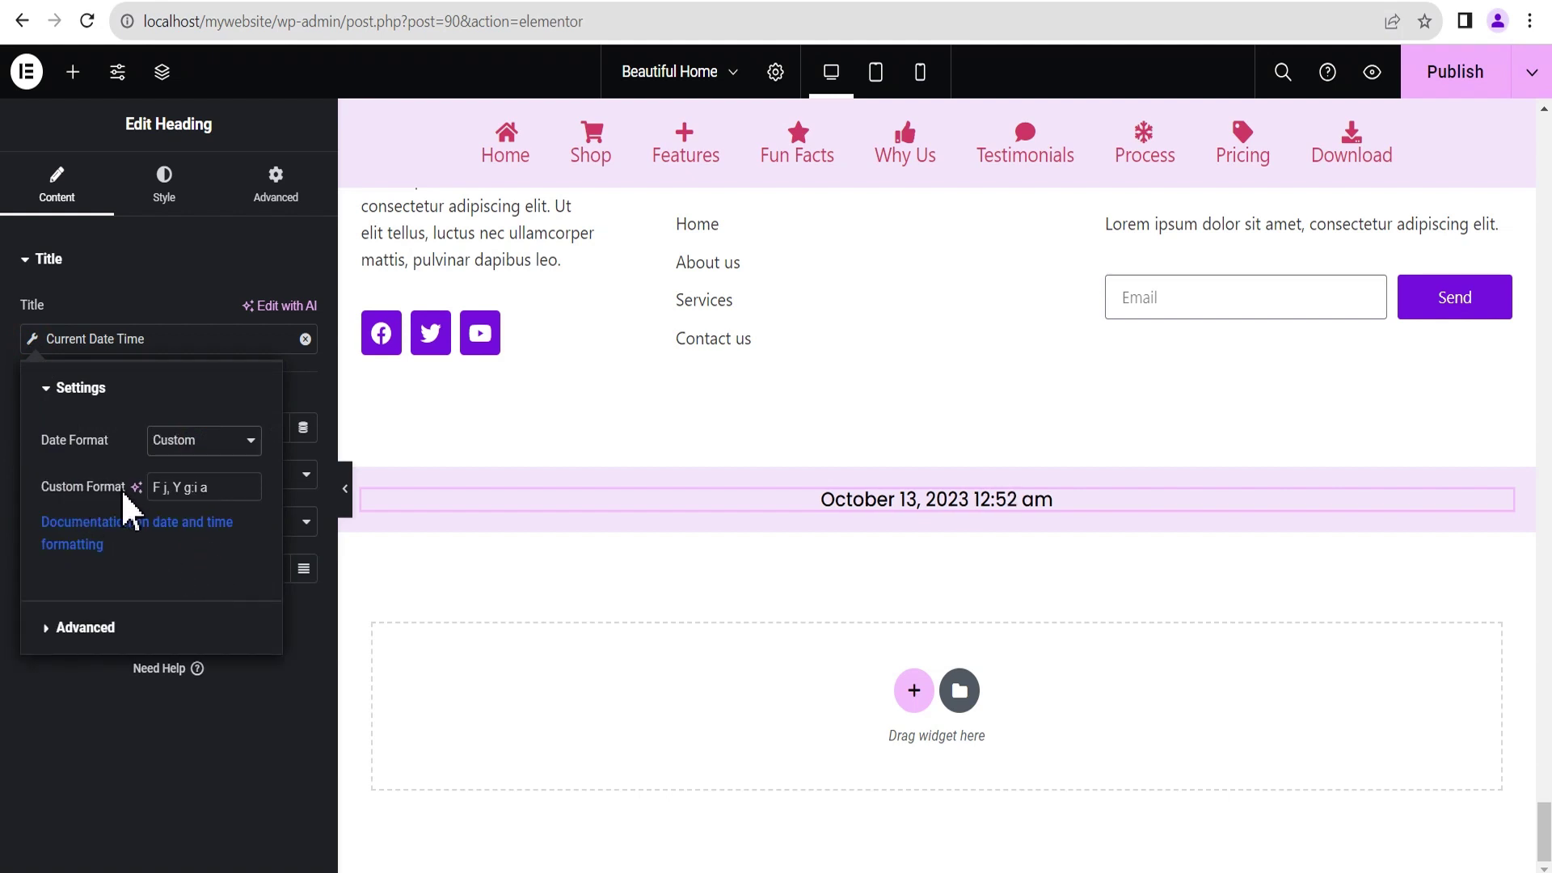
drag(179, 487, 153, 486)
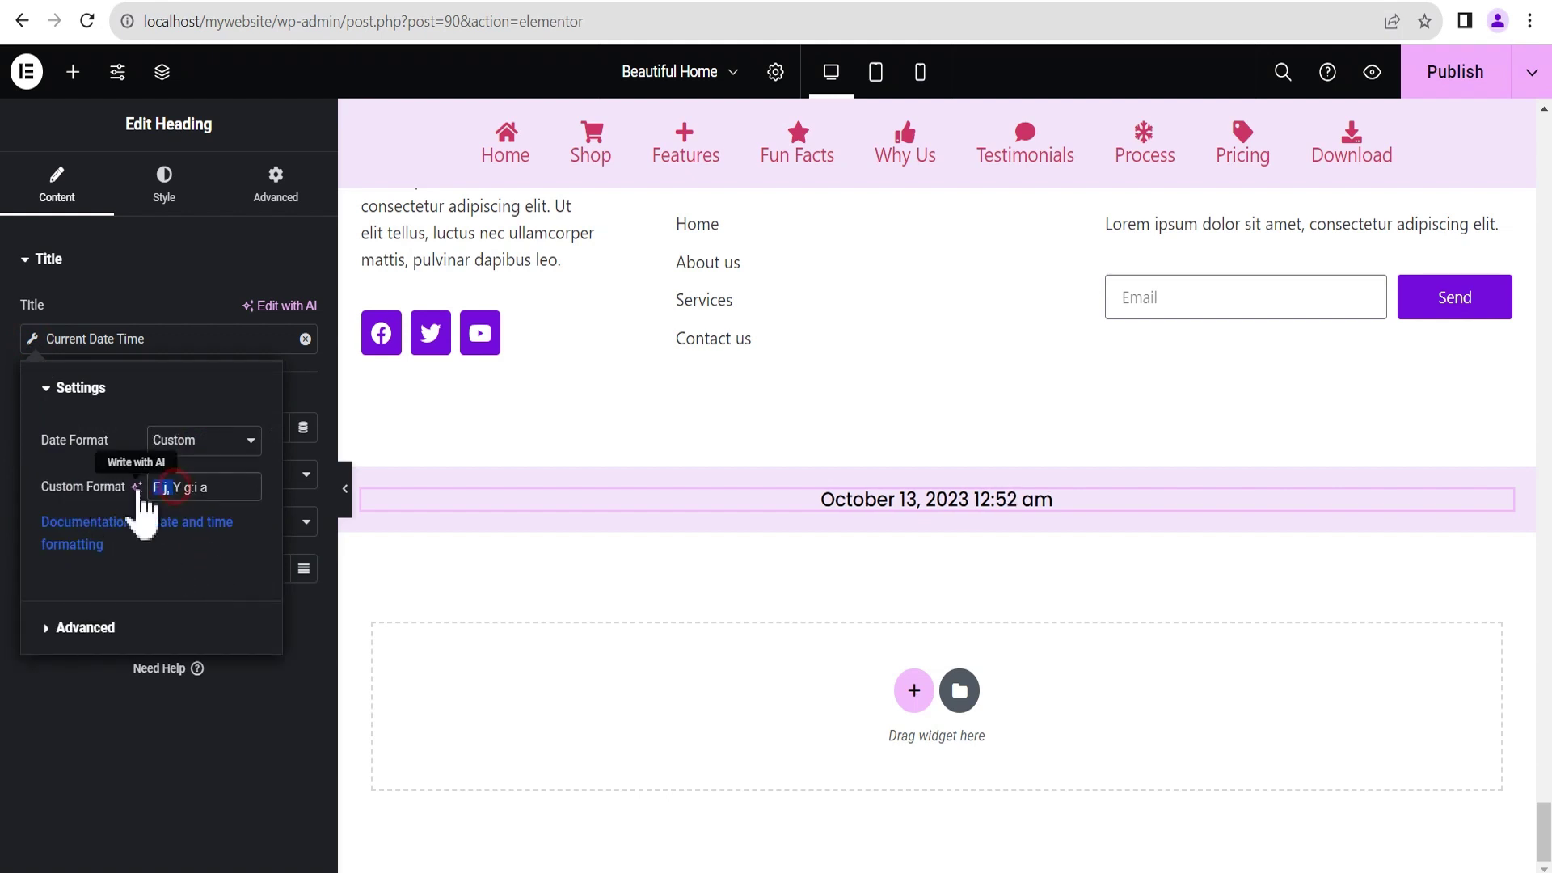
key(BackSpace)
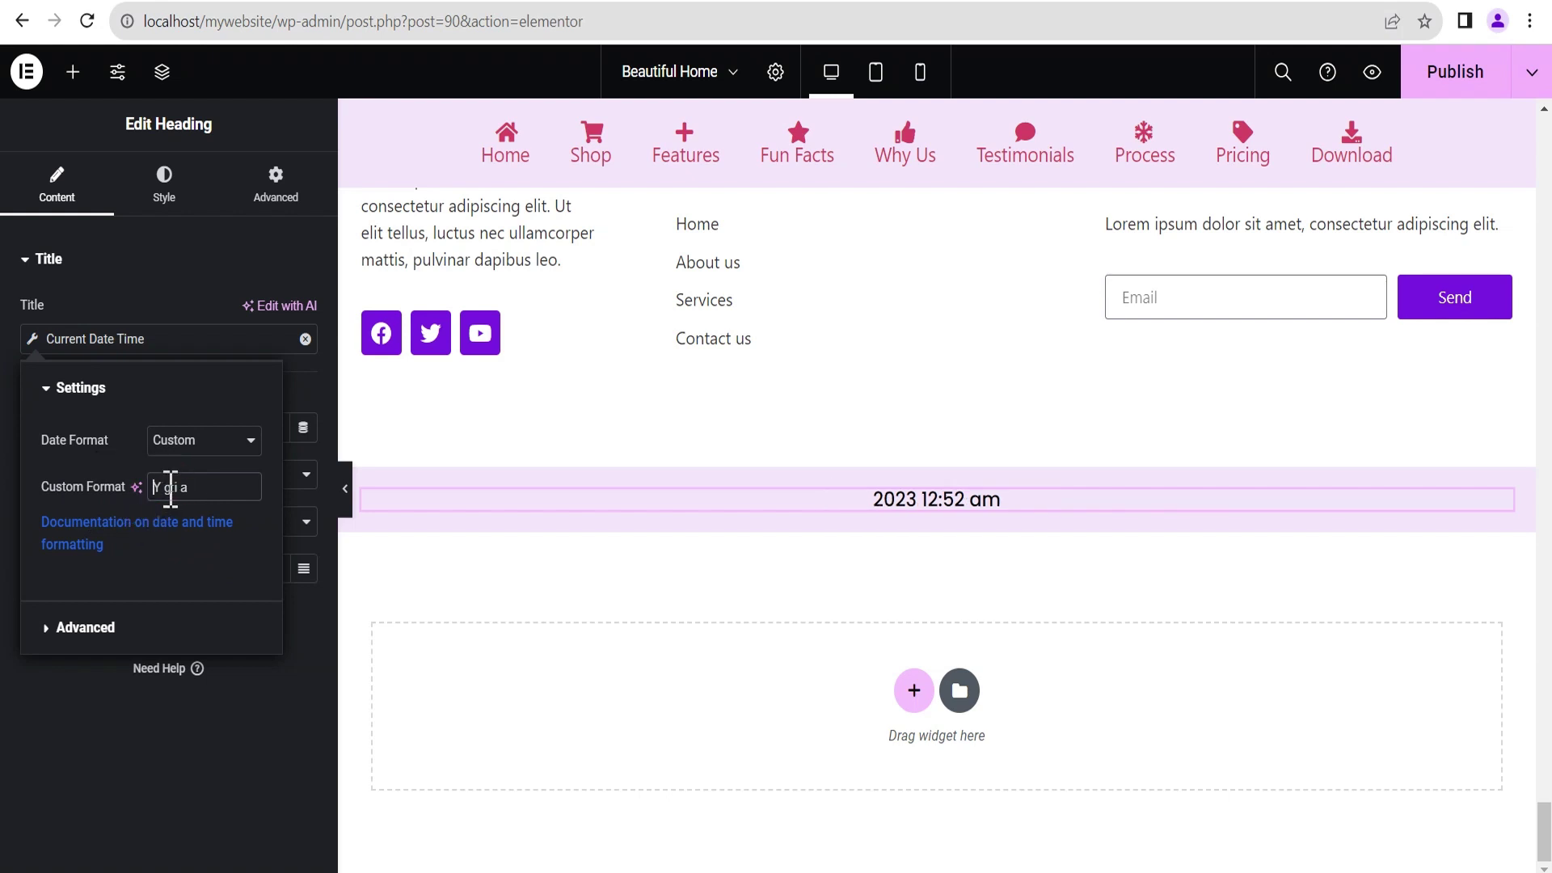
drag(166, 487, 269, 490)
key(BackSpace)
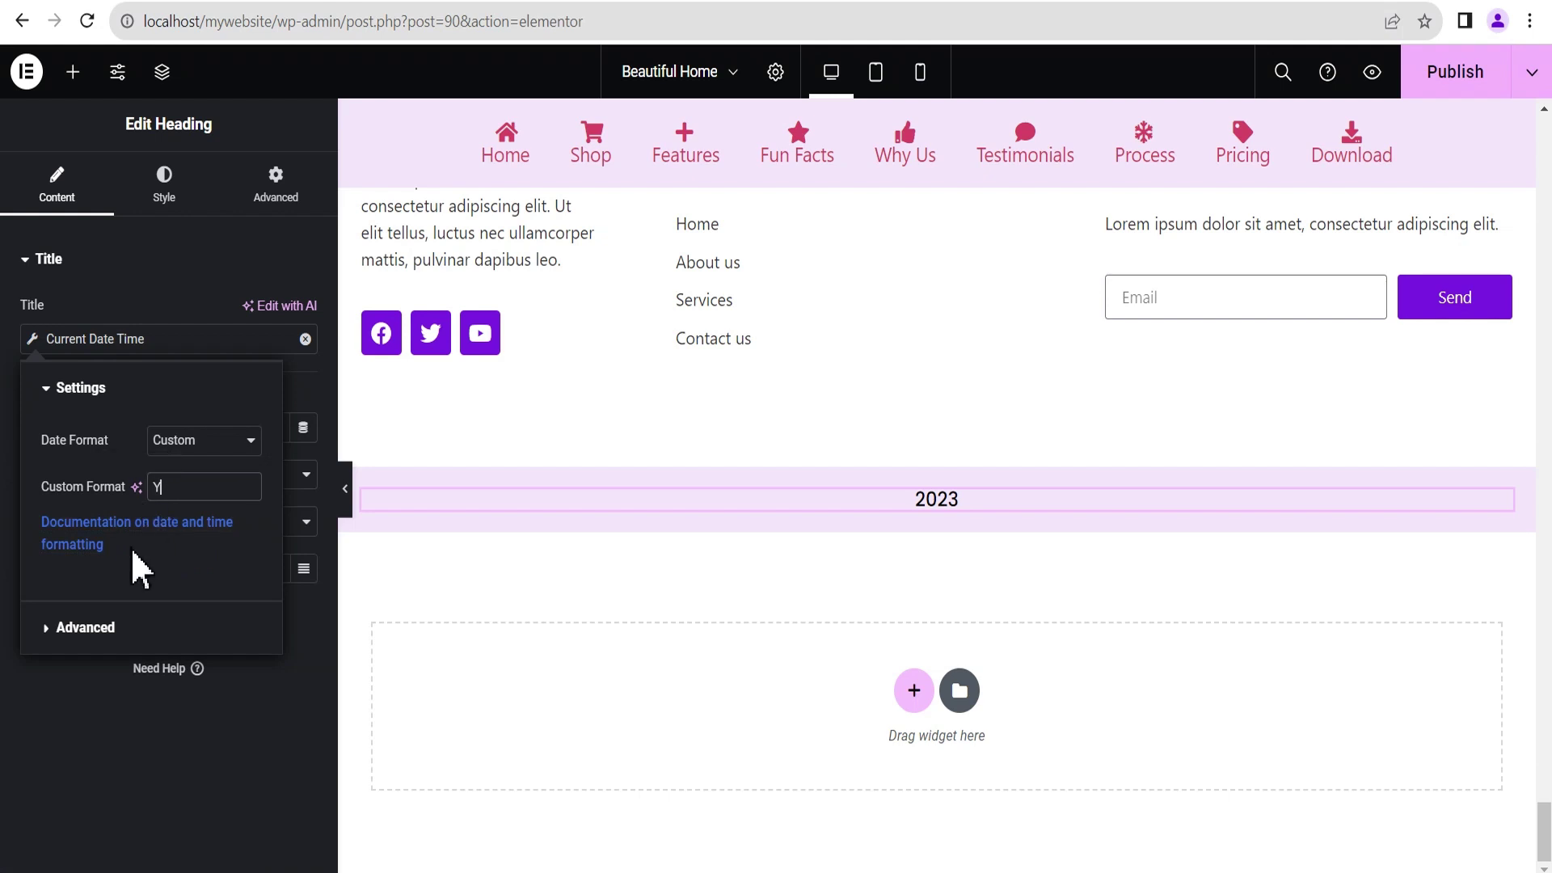
Set the tag's Advanced Before text to 'Copyright ©'
click(78, 626)
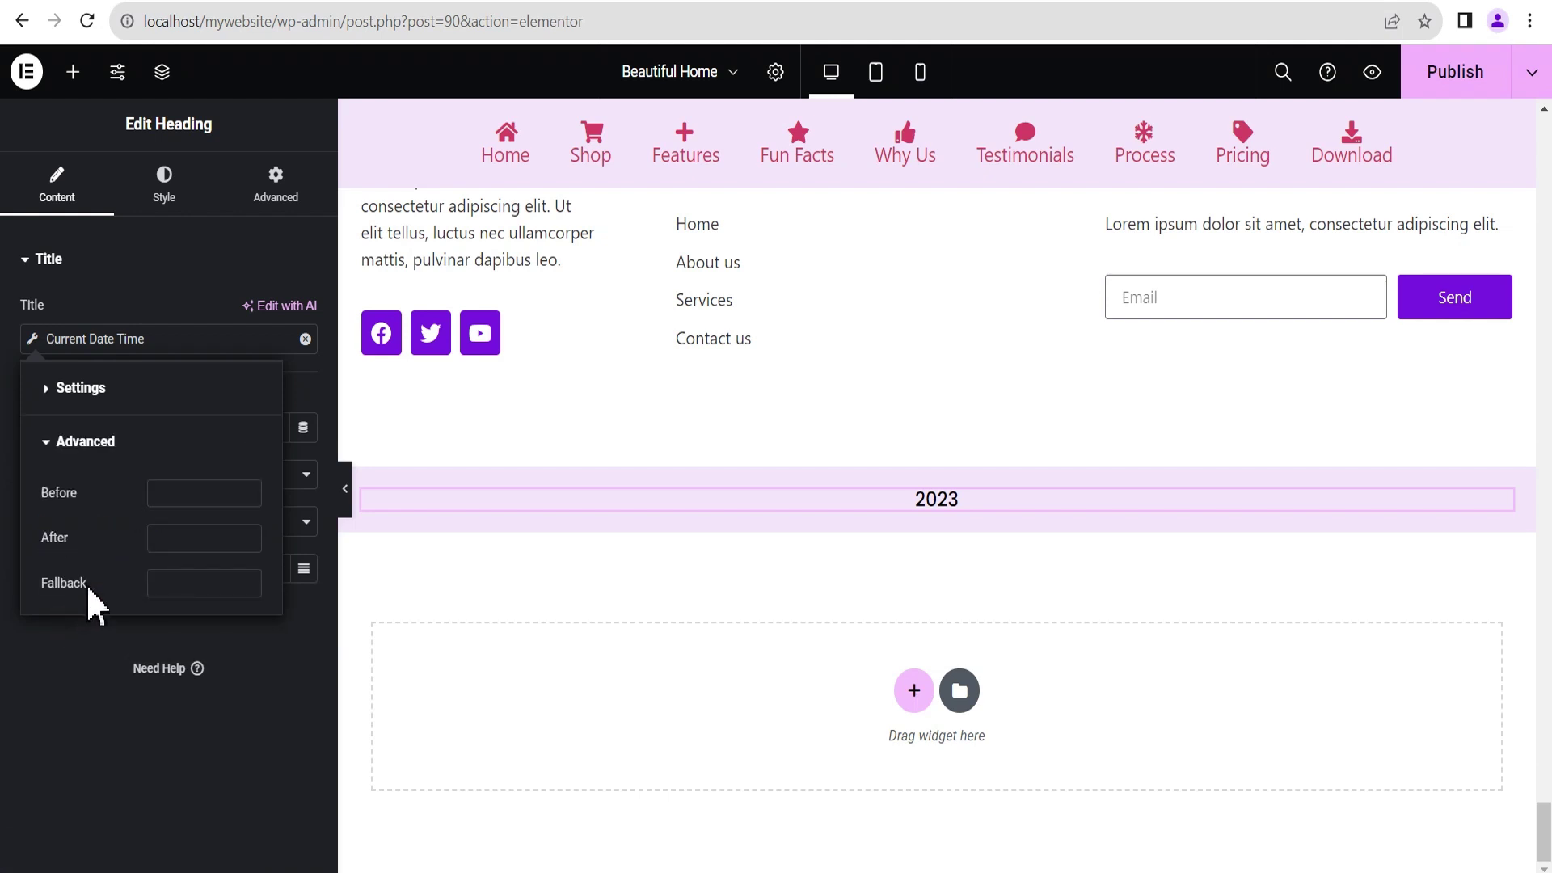
click(169, 491)
key(ctrl+v)
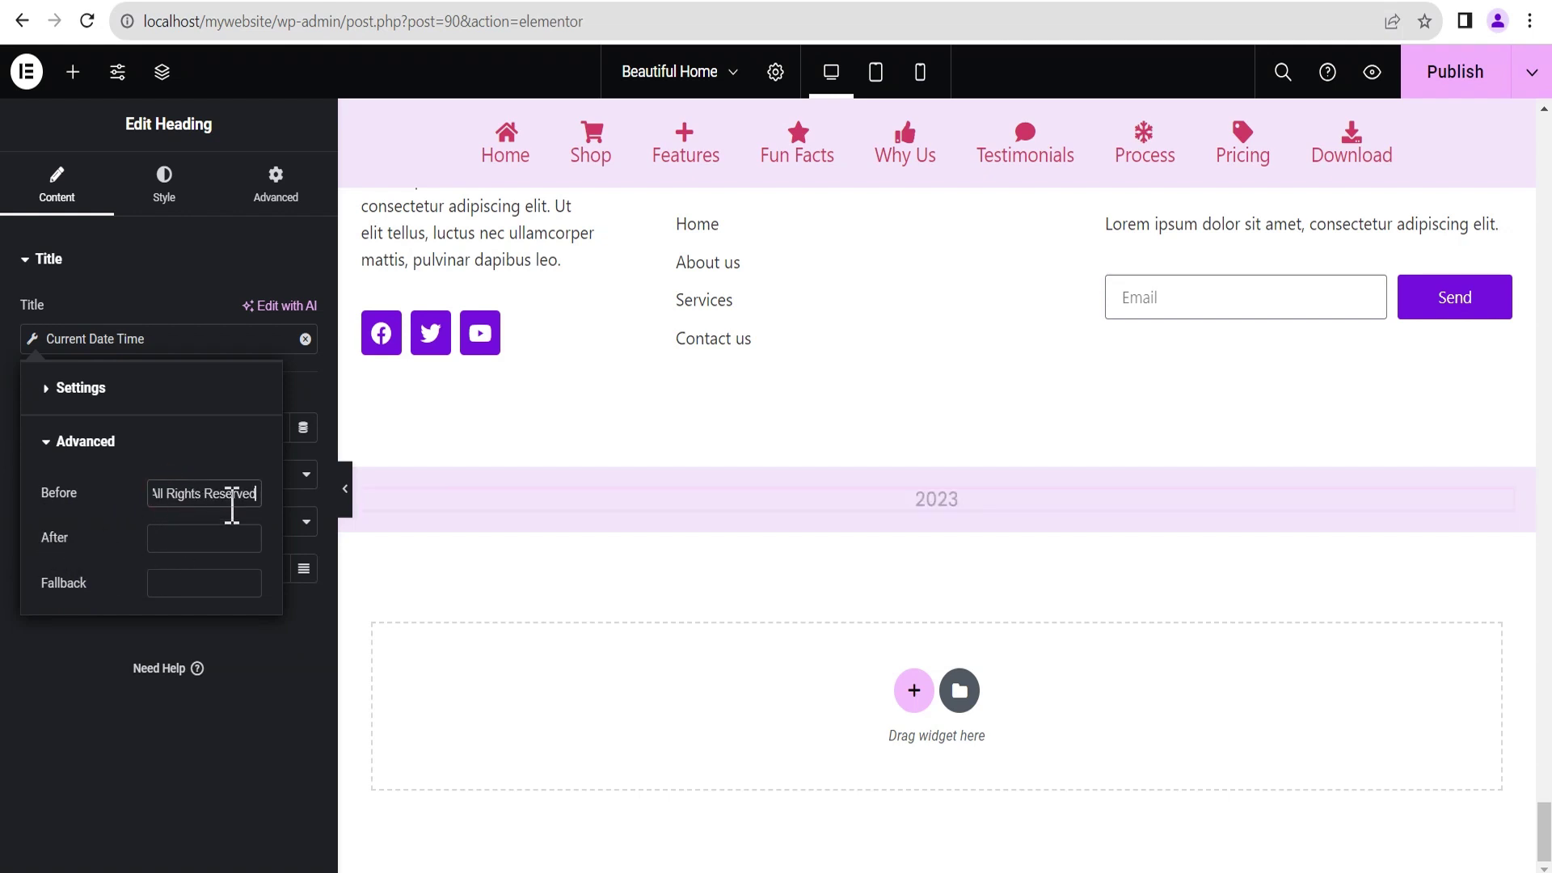
click(259, 495)
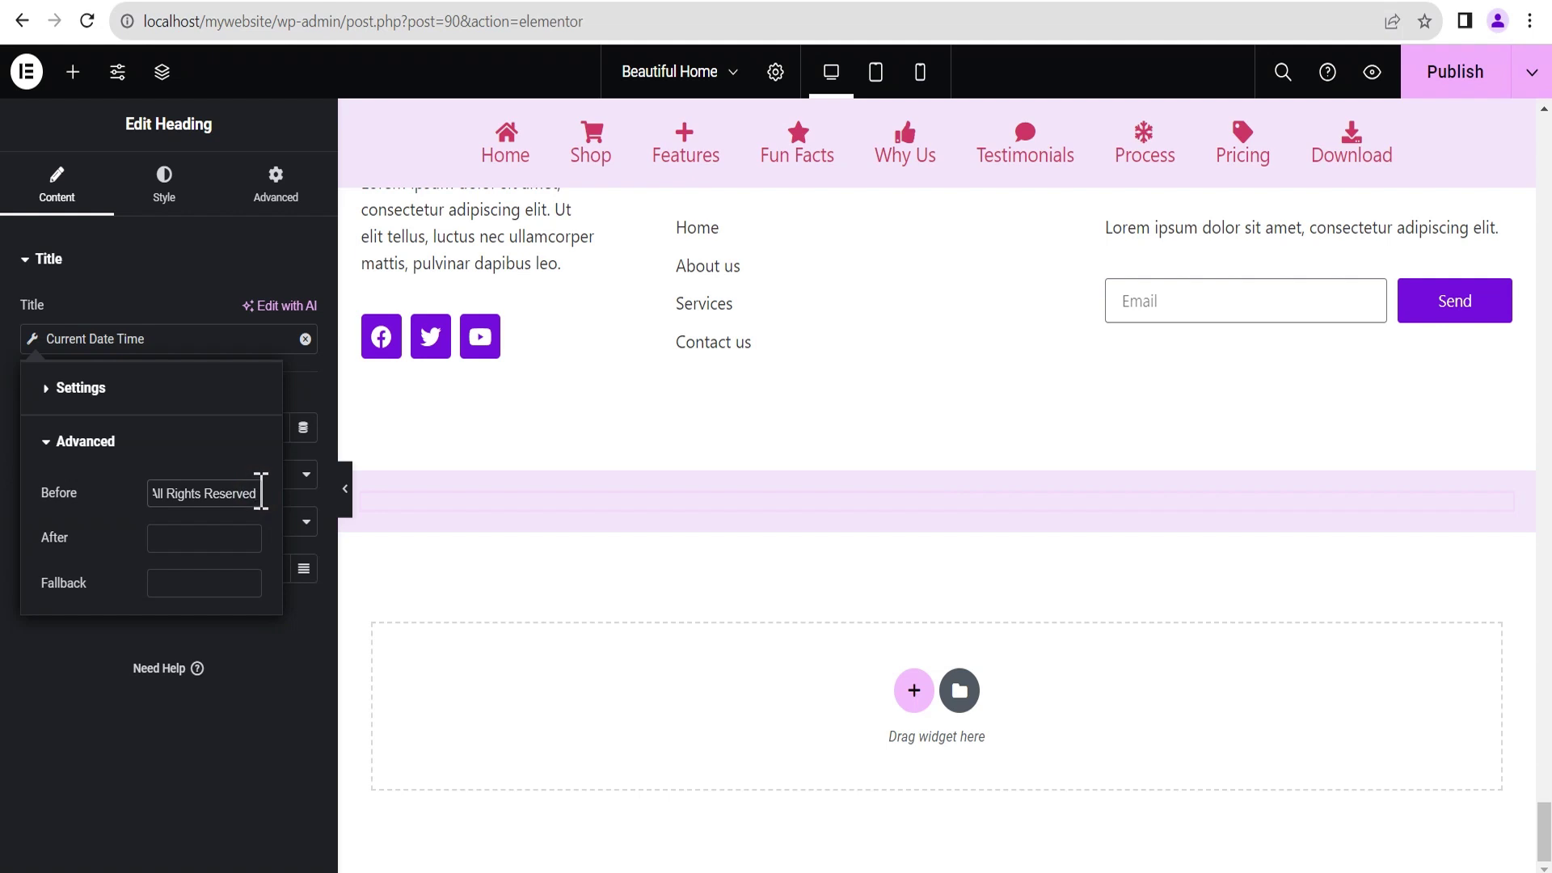
text(.)
mouse_move(258, 495)
mouse_down()
mouse_move(169, 498)
mouse_move(264, 497)
mouse_up()
click(222, 495)
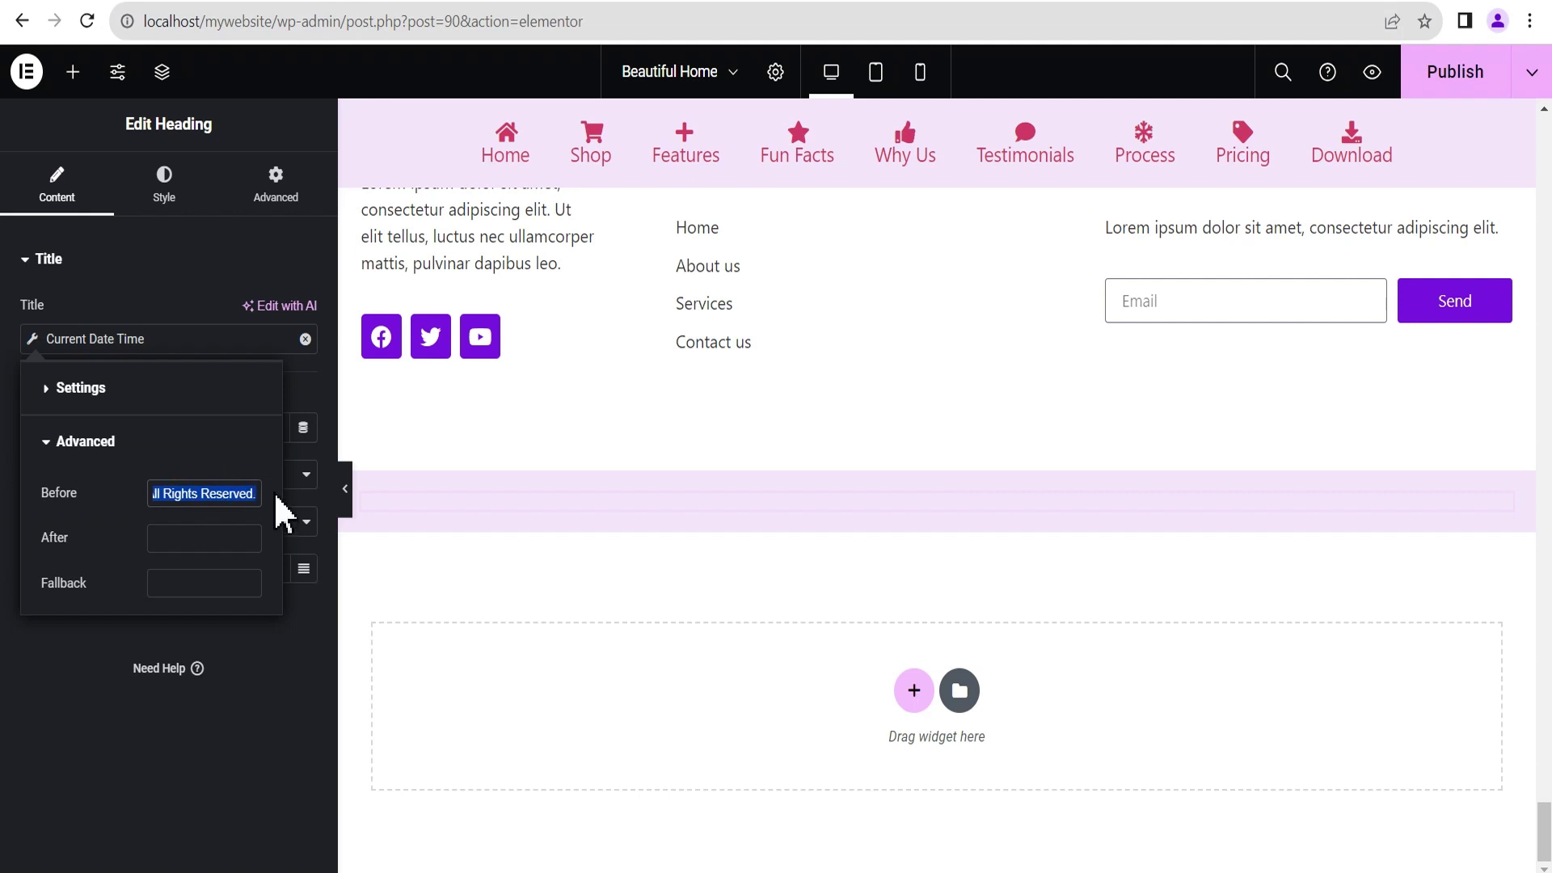
key(BackSpace)
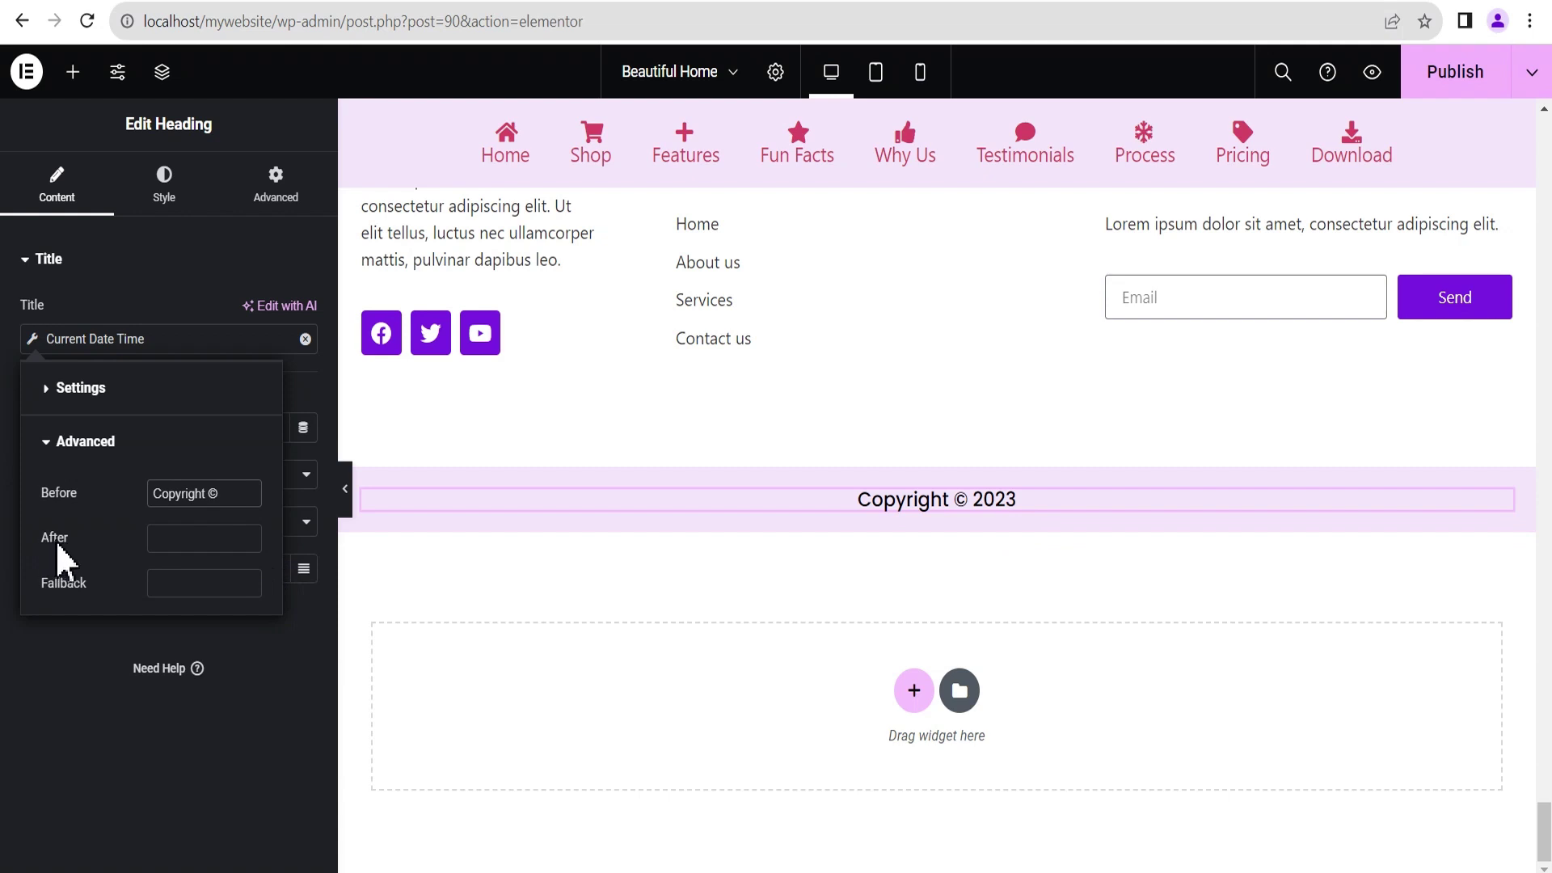
Set the After text to 'The Creative Arena. All Rights Reserved.', removing the duplicated 2023
click(169, 539)
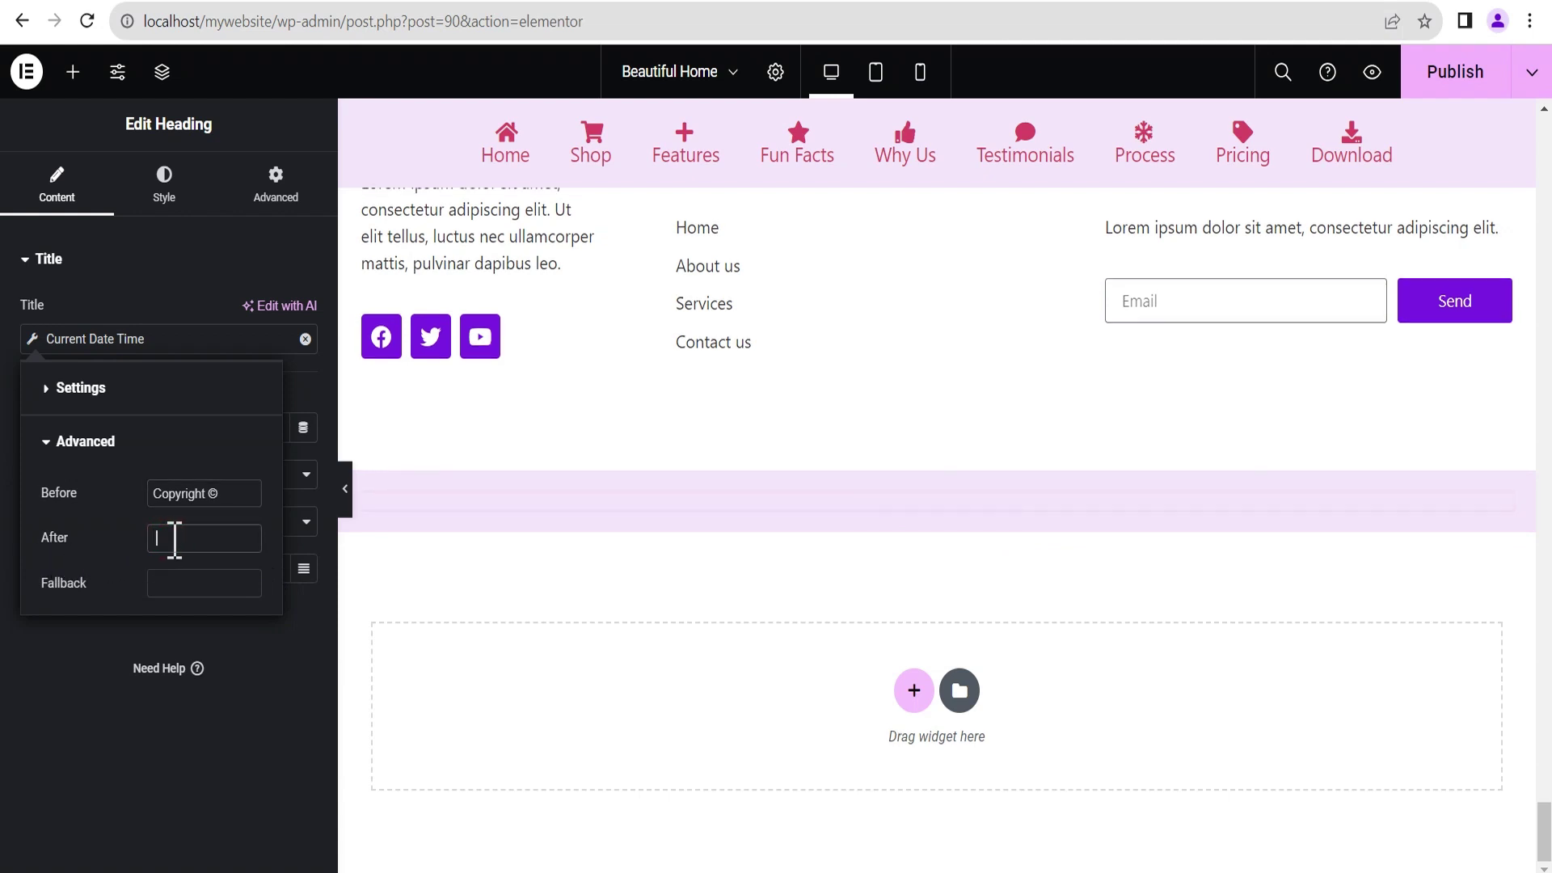
text(All Rights Reserved)
text(..)
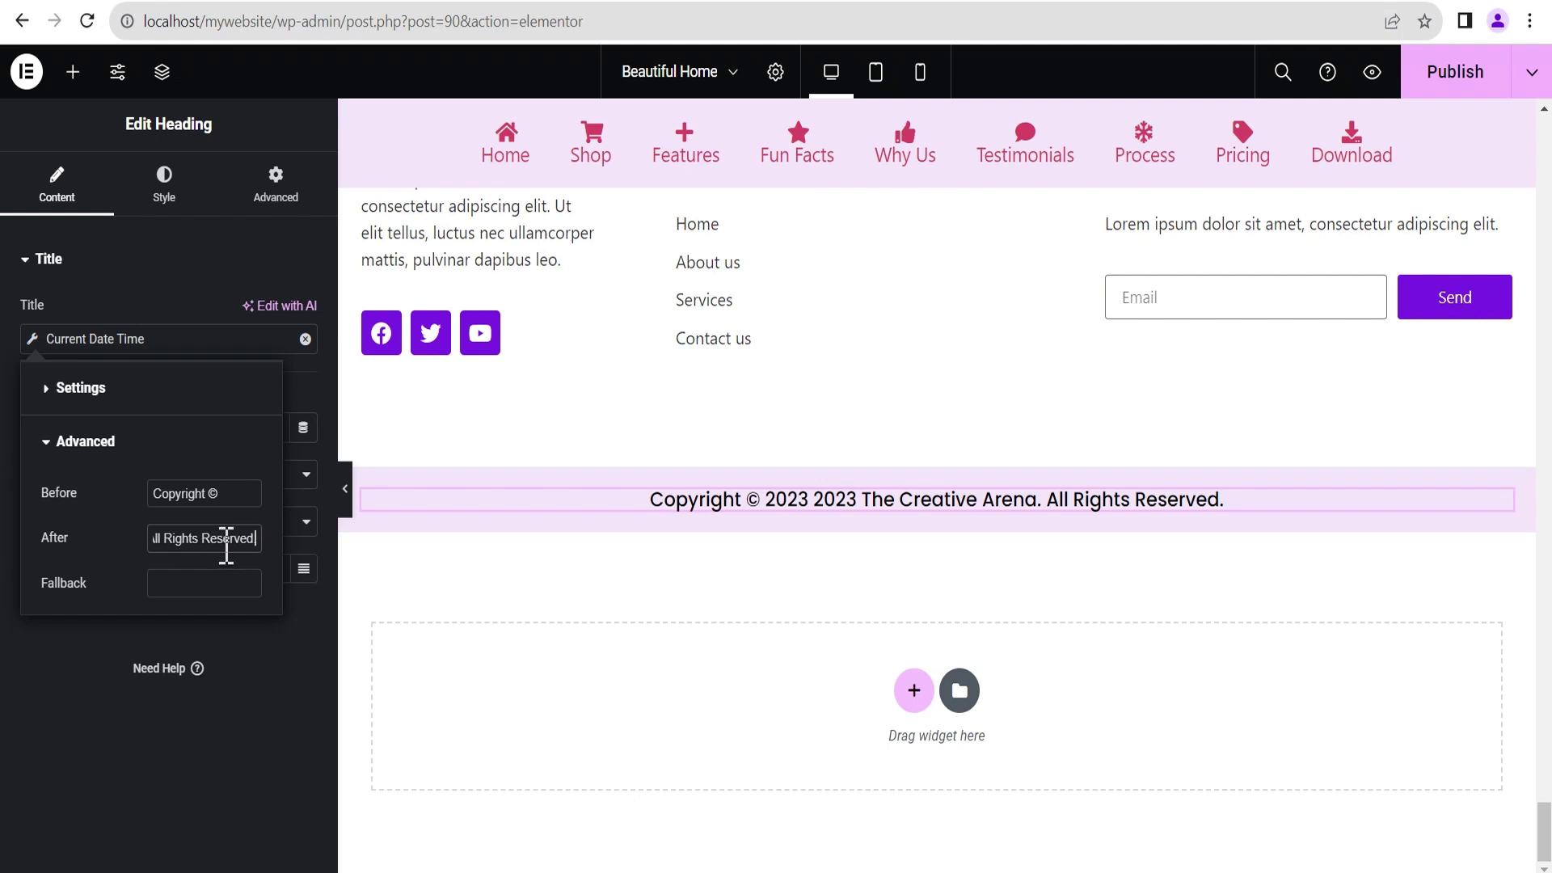
drag(226, 545, 116, 558)
click(194, 547)
key(BackSpace)
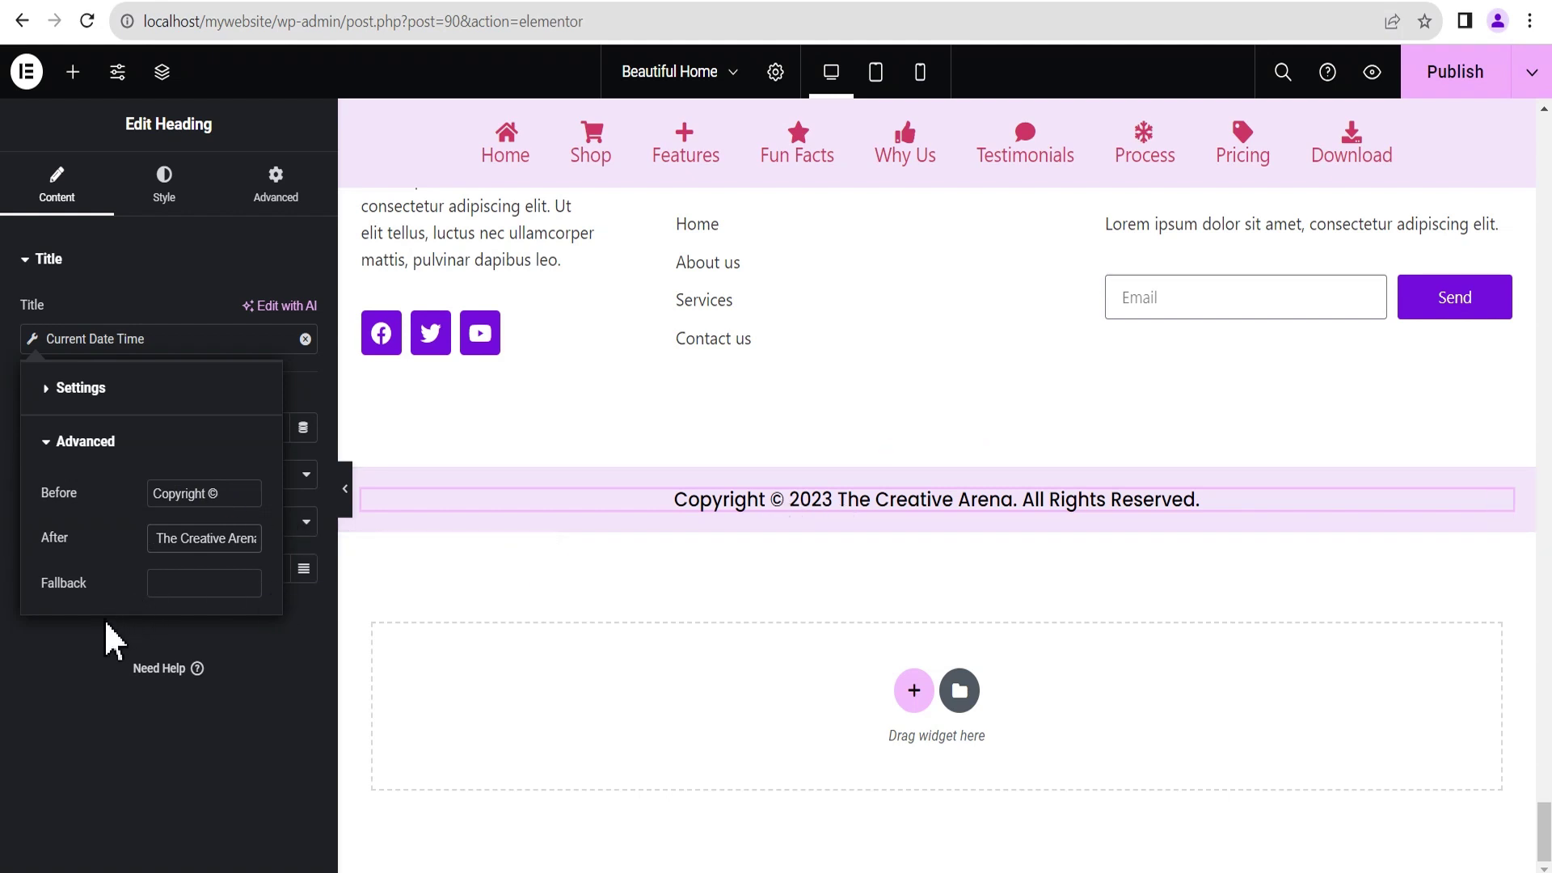
Close the date tag options and collapse the sidebar to preview the footer
click(55, 666)
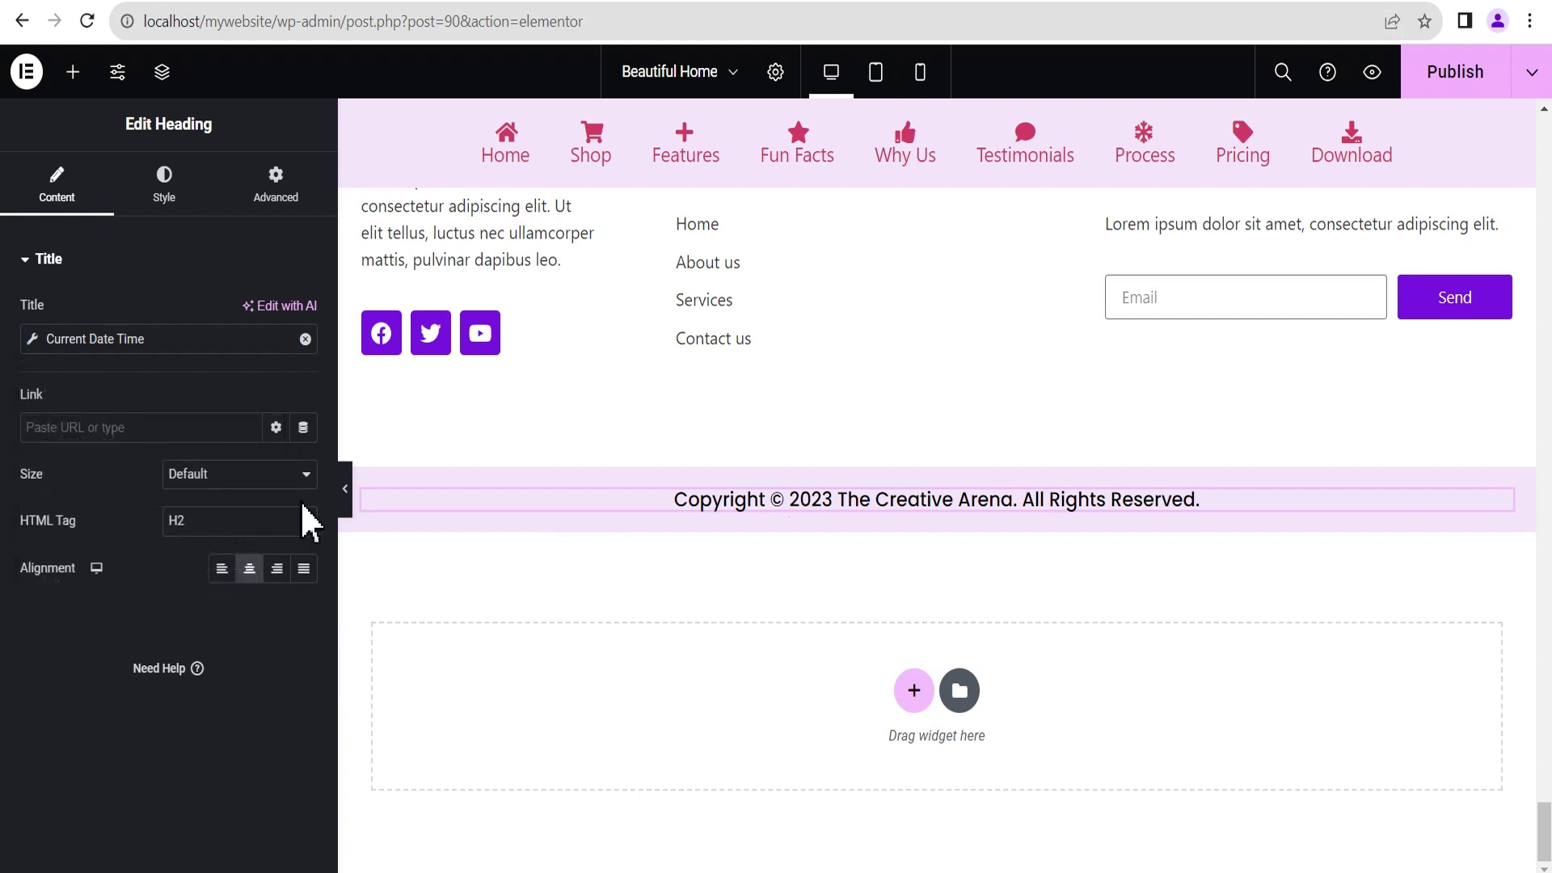
click(345, 491)
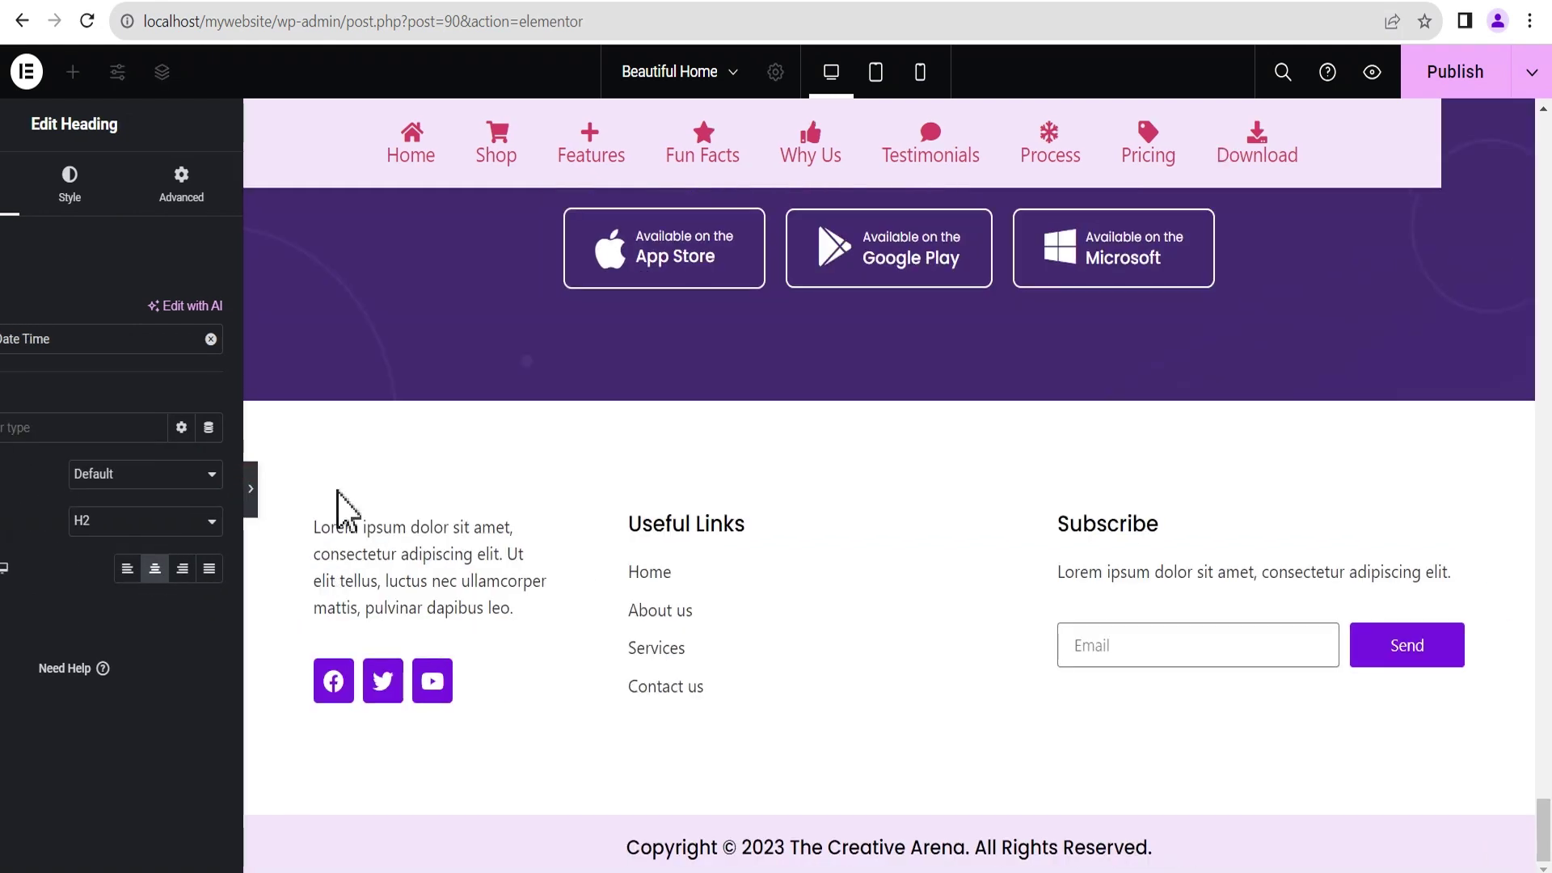